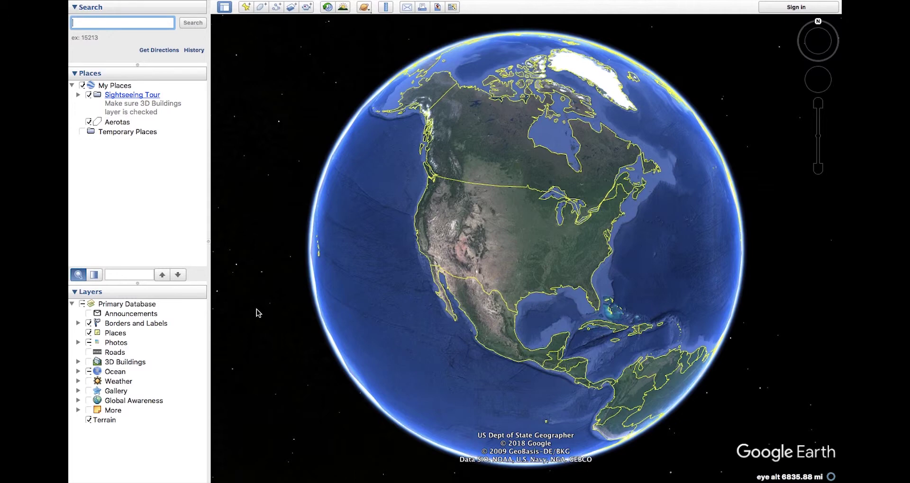
Step: Search for 'South Coast pl' and fly to the South Coast Plaza, Bristol Street, Costa Mesa result
text(South Coast pl)
key(Down)
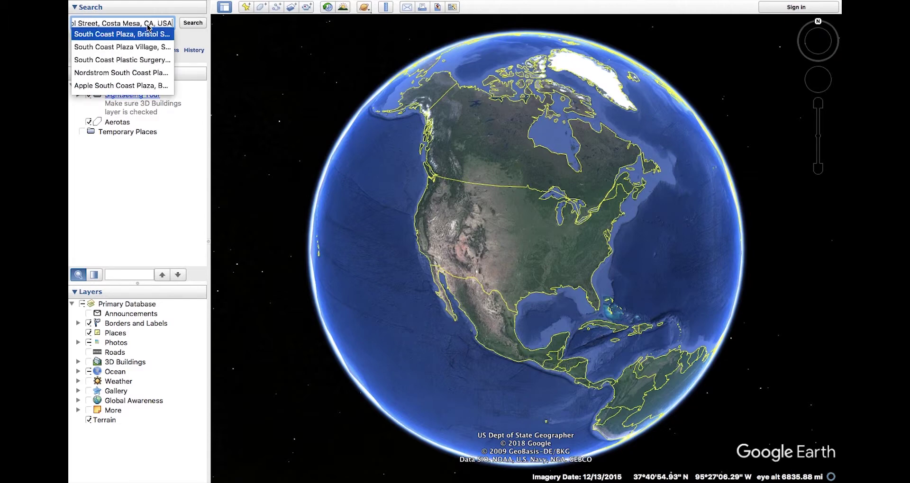
key(Return)
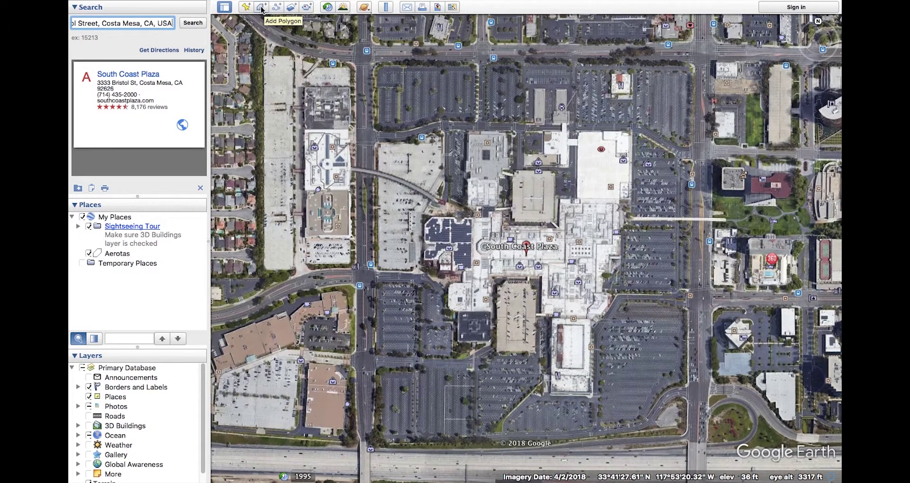
Step: Measure a four-corner polygon of about 107 acres around the mall block and save it
click(386, 7)
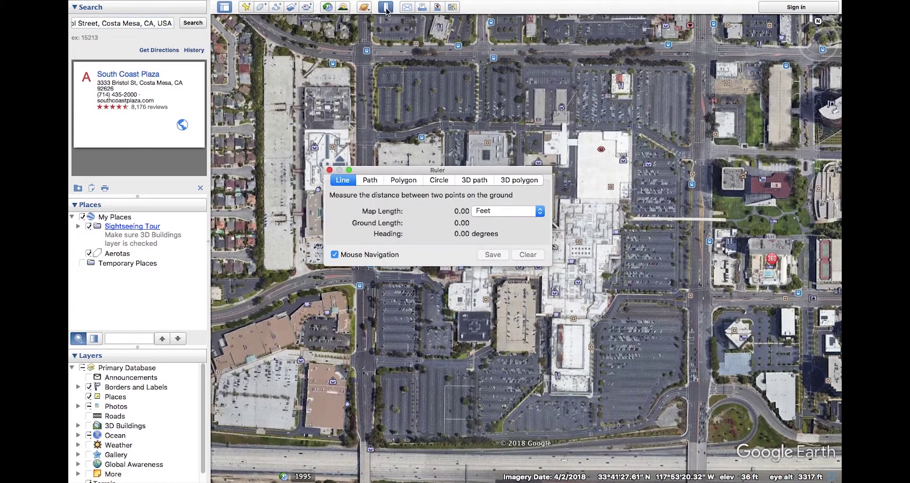
click(401, 181)
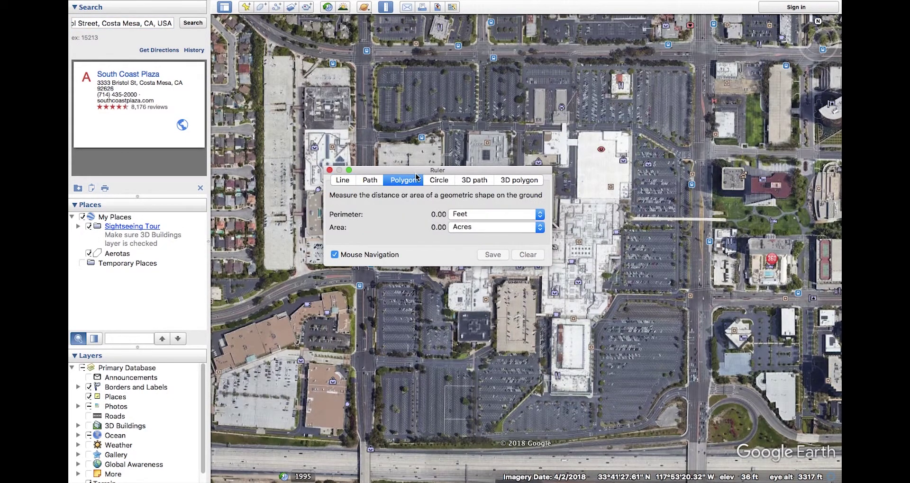
drag(420, 173, 184, 25)
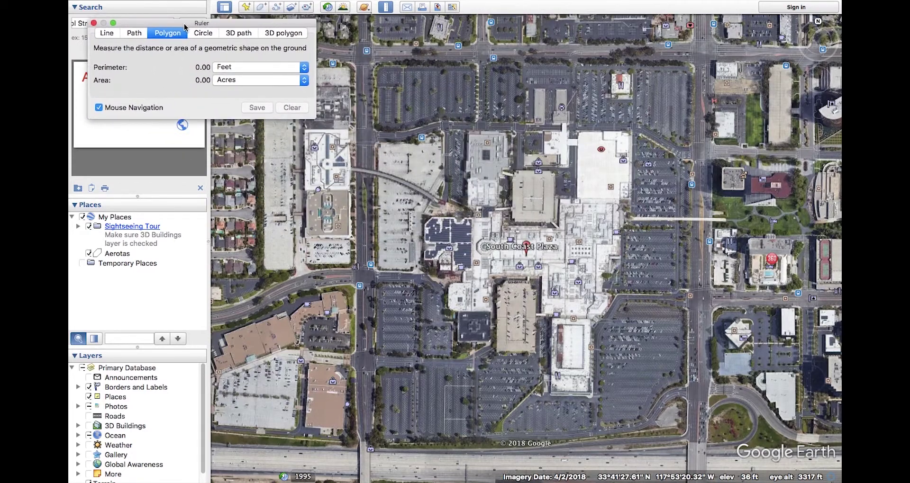
click(365, 55)
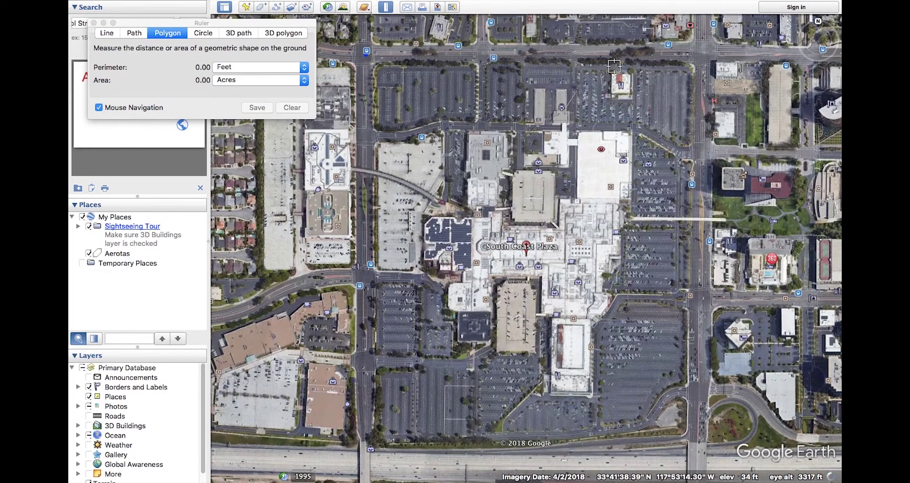
click(700, 57)
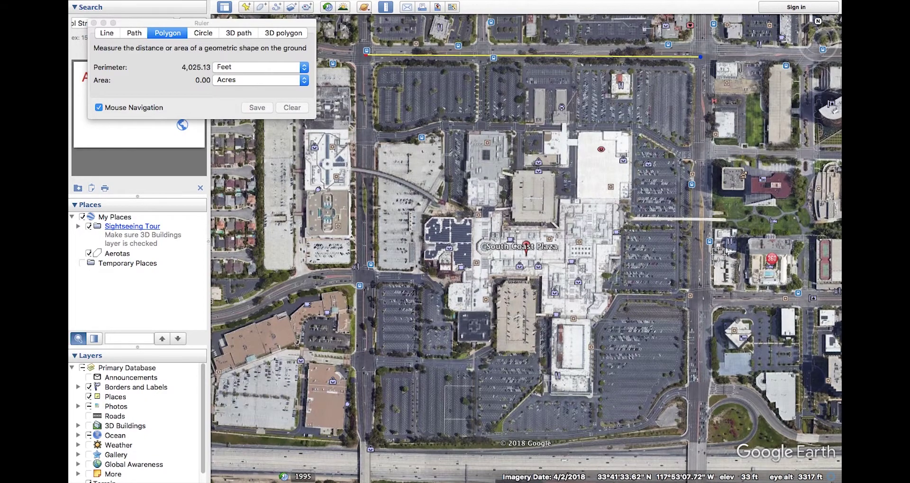
click(695, 442)
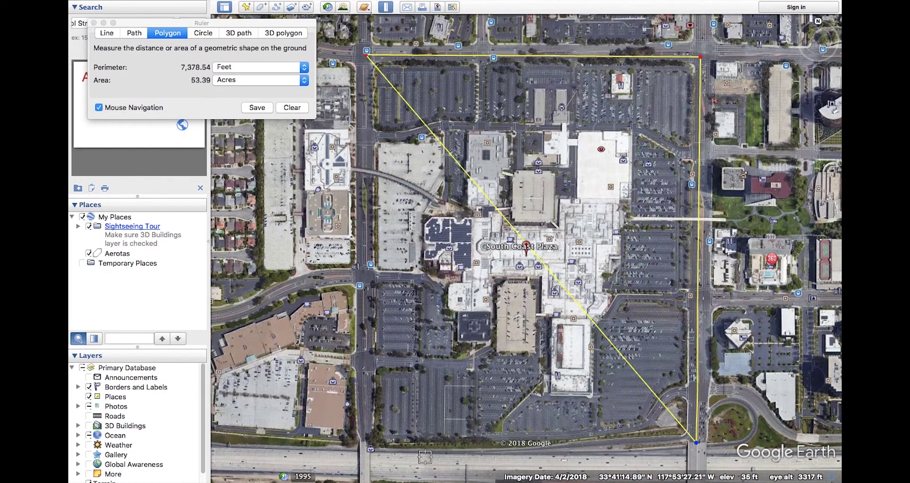
click(365, 447)
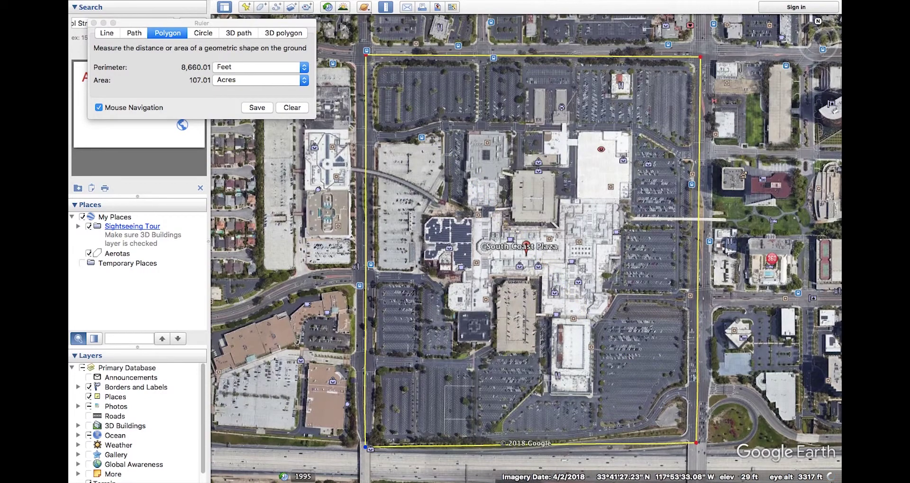
click(260, 109)
click(257, 108)
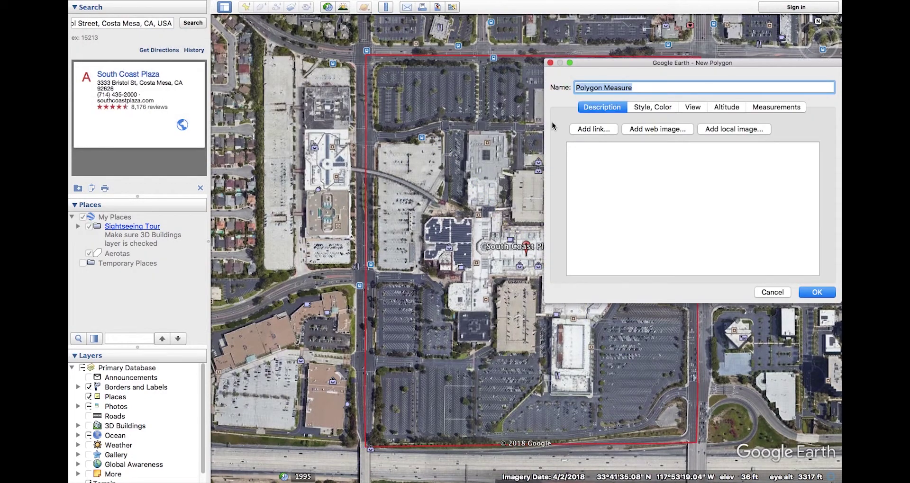
Step: Name the polygon 'South coast ALTA', confirm red outlined style, and add it to Temporary Places
text(Sout)
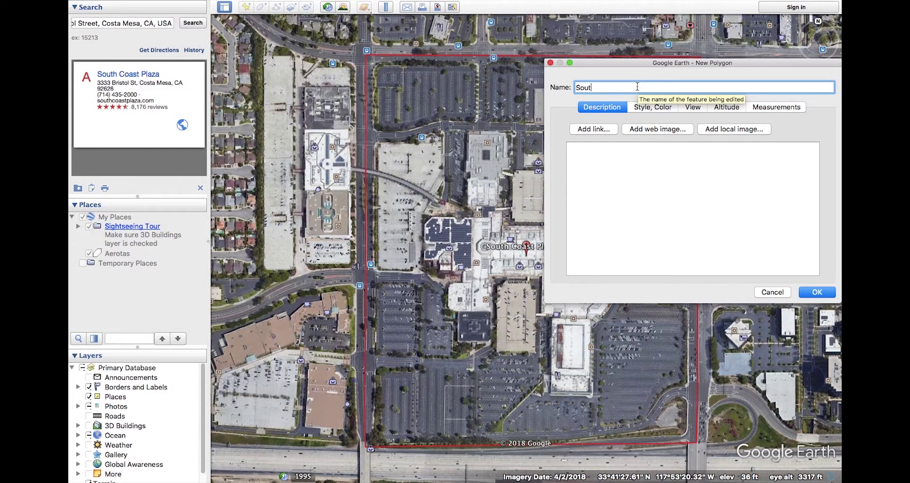
text(h coast ALTA)
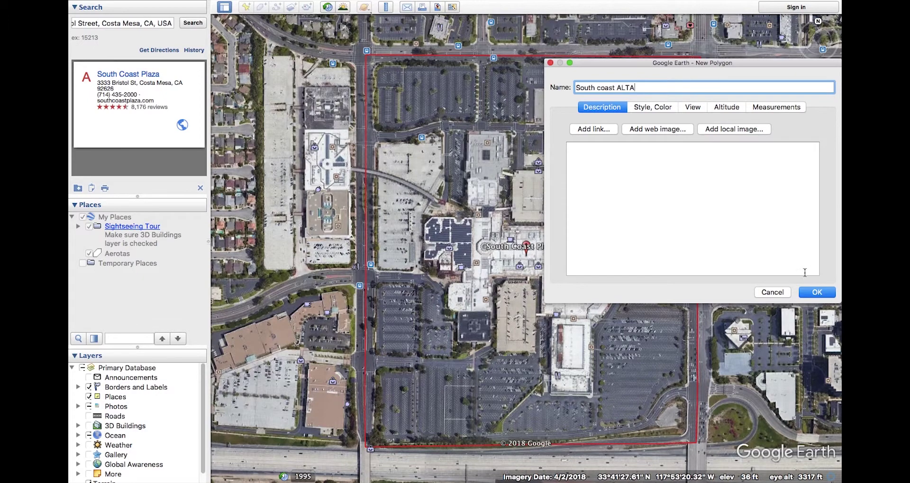
click(659, 113)
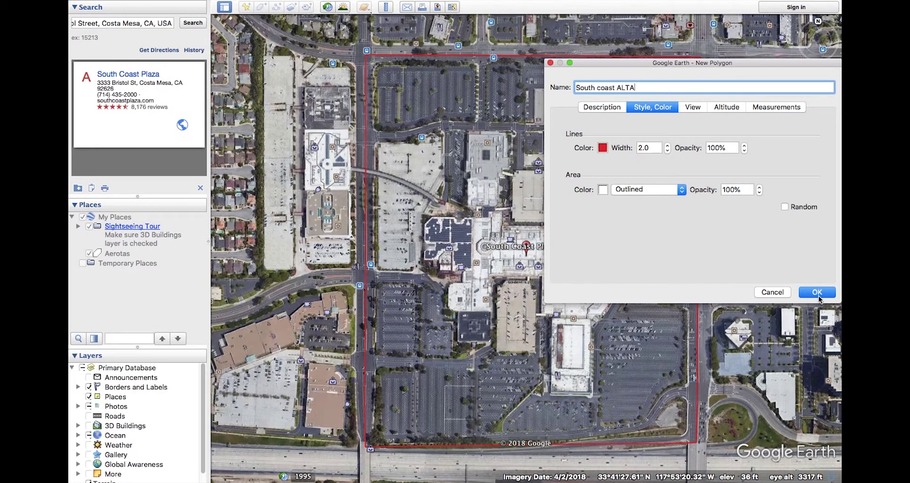
click(816, 293)
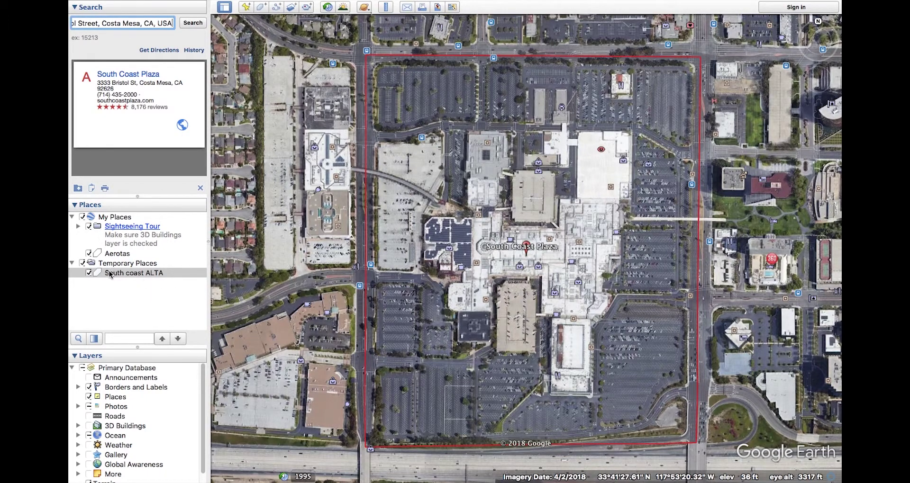
click(72, 265)
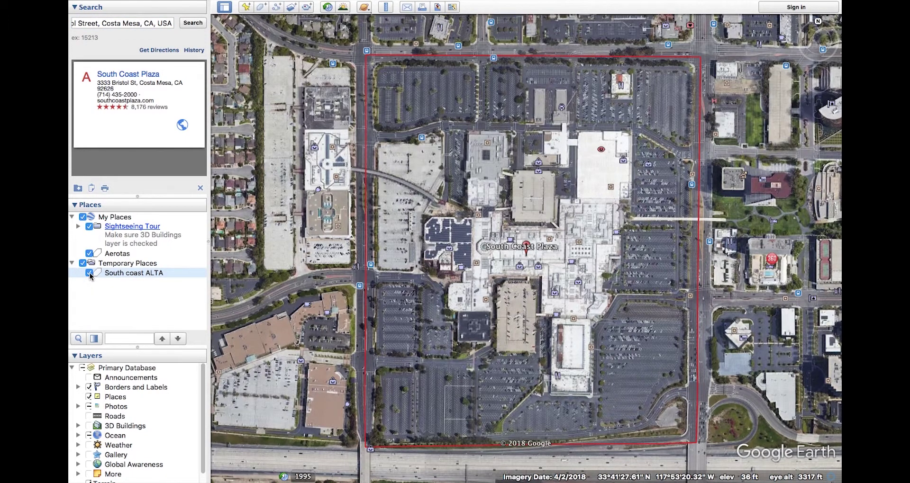
double_click(114, 274)
click(89, 274)
click(89, 273)
click(90, 273)
click(90, 273)
Step: Save the South coast ALTA place as a Kml (*.kml) file in Downloads
right_click(119, 277)
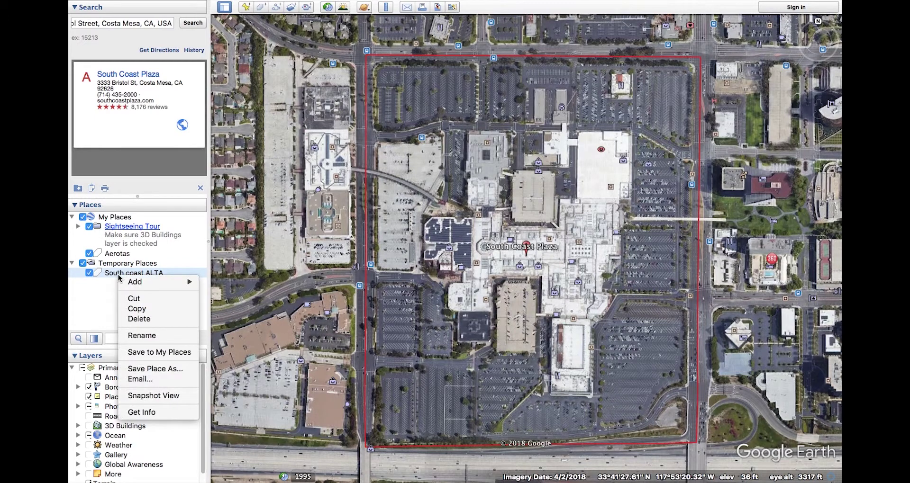
click(166, 369)
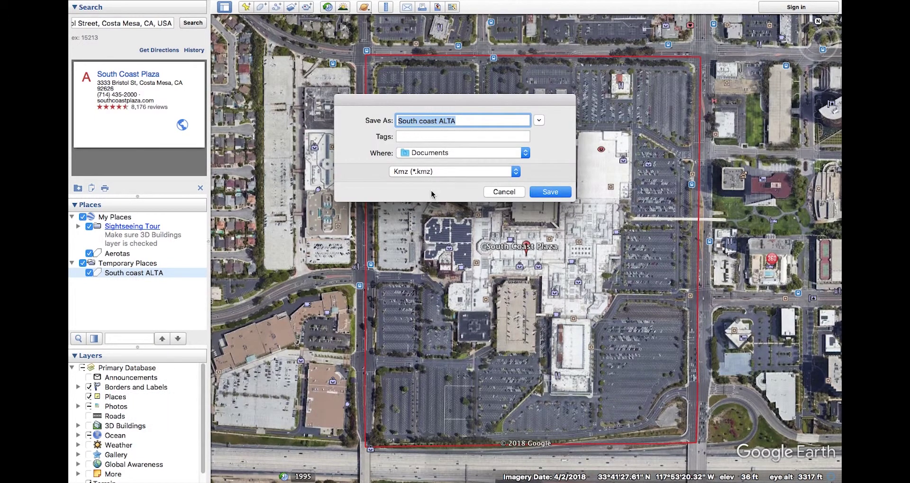
click(512, 171)
click(481, 181)
click(527, 156)
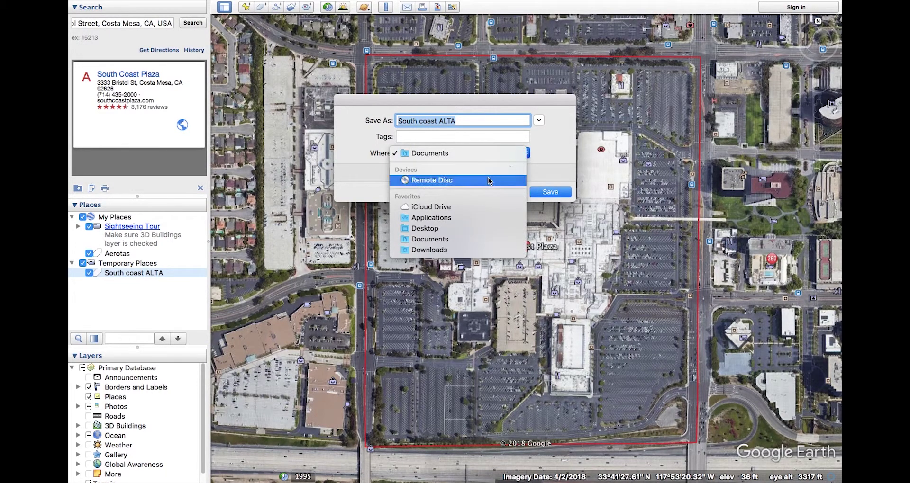
click(447, 250)
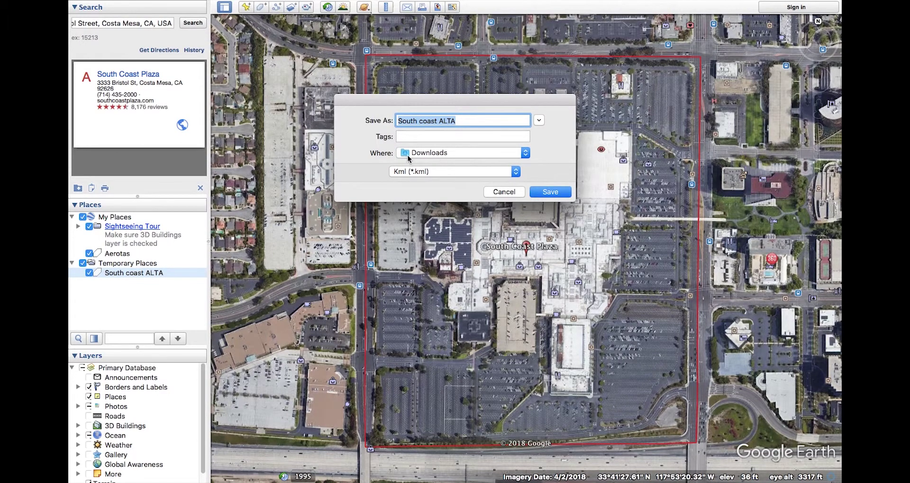
click(550, 192)
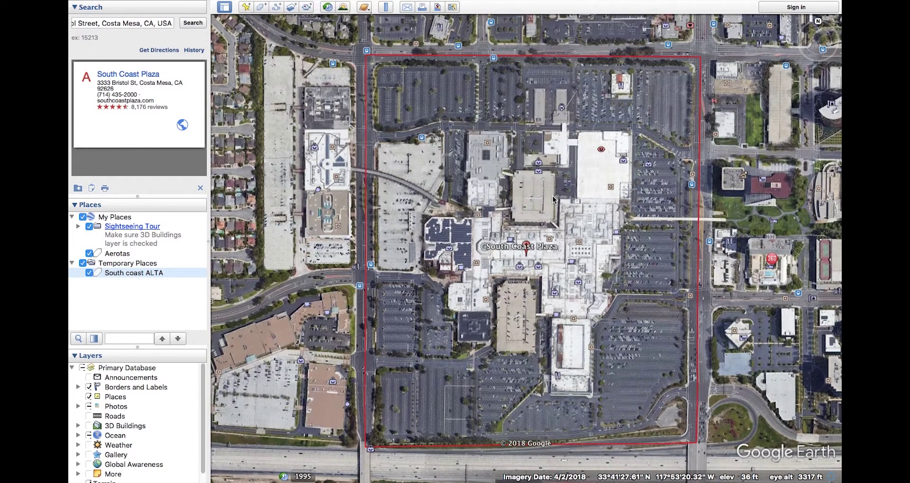
Step: Zoom in on the mall and start a new polygon named 'South Coast ALTA Alternate'
scroll(513, 253, up, 2)
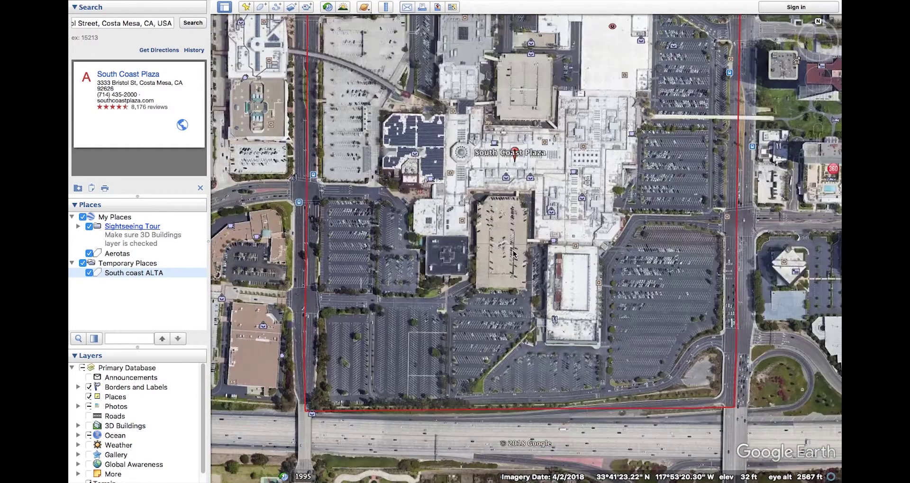
click(261, 6)
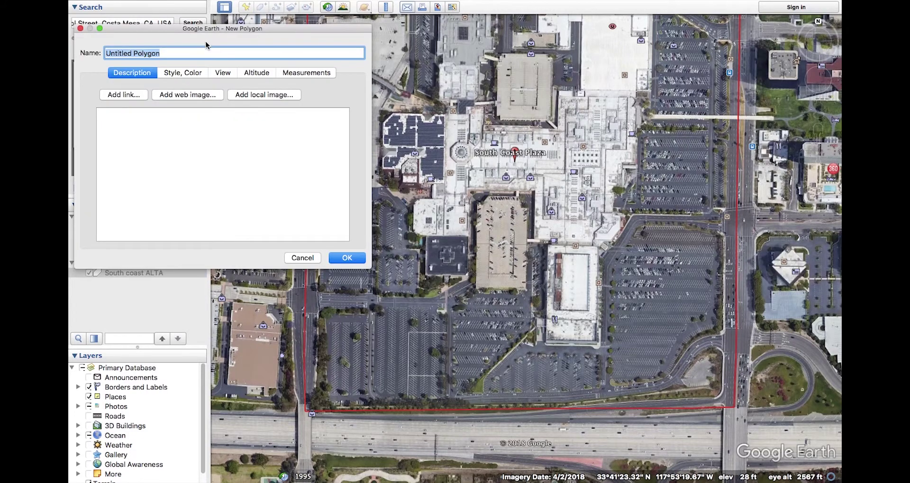
text(South )
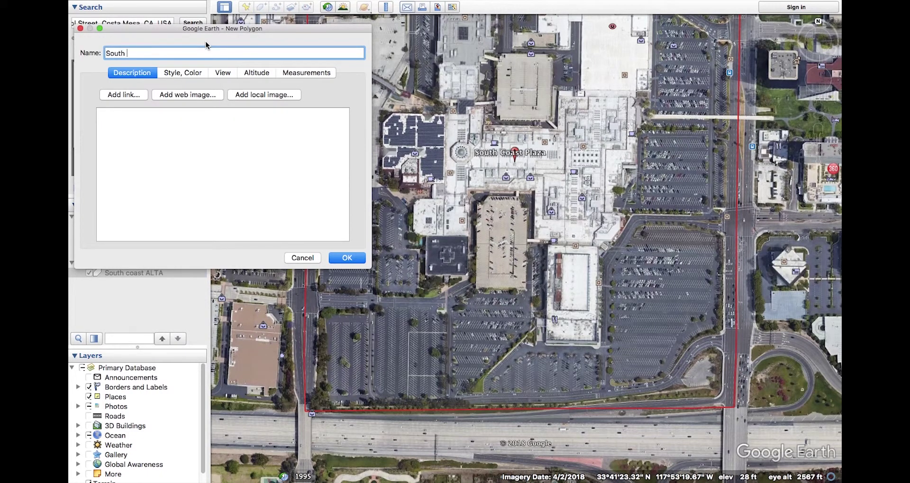
text(Coast ALTA Alternate)
Step: Trace the southwest parking lot's outline, check the red outlined style, and add the polygon to Places
click(320, 302)
click(373, 303)
click(438, 303)
click(451, 300)
click(466, 293)
click(526, 293)
mouse_move(527, 297)
mouse_down()
mouse_move(526, 335)
mouse_move(486, 374)
mouse_move(485, 397)
mouse_move(437, 399)
mouse_up()
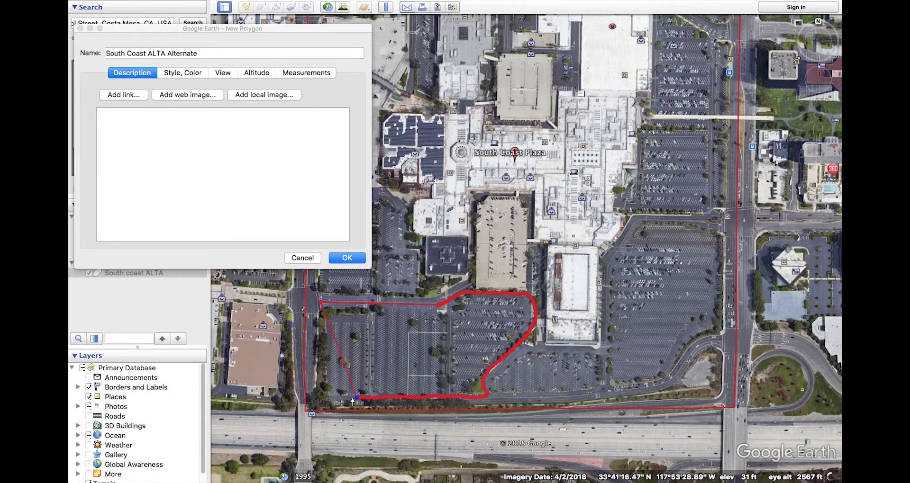
click(318, 398)
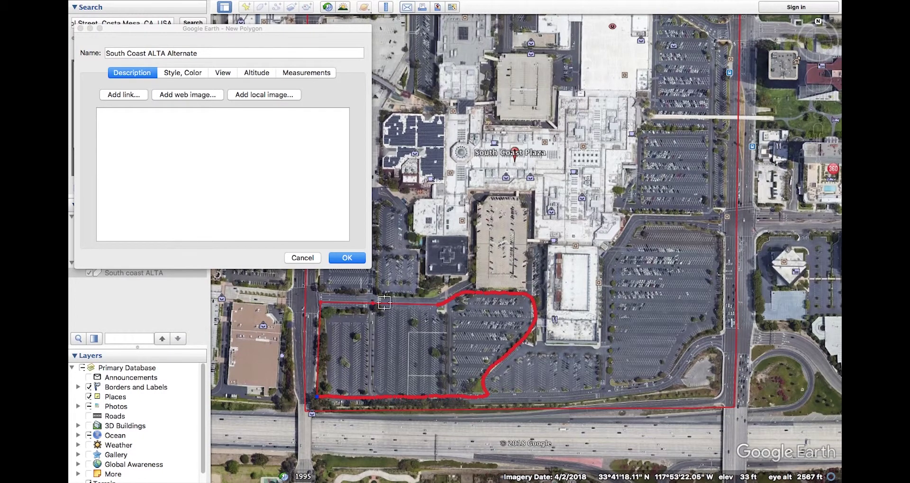
click(178, 73)
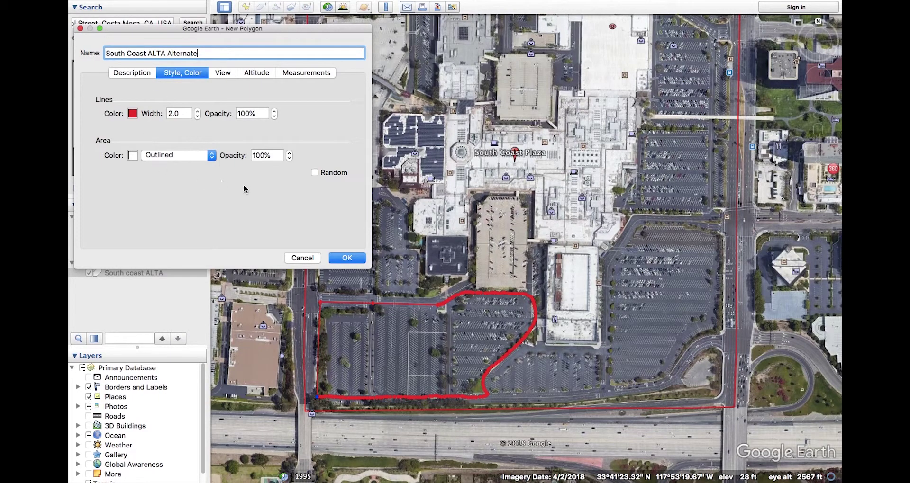
click(342, 259)
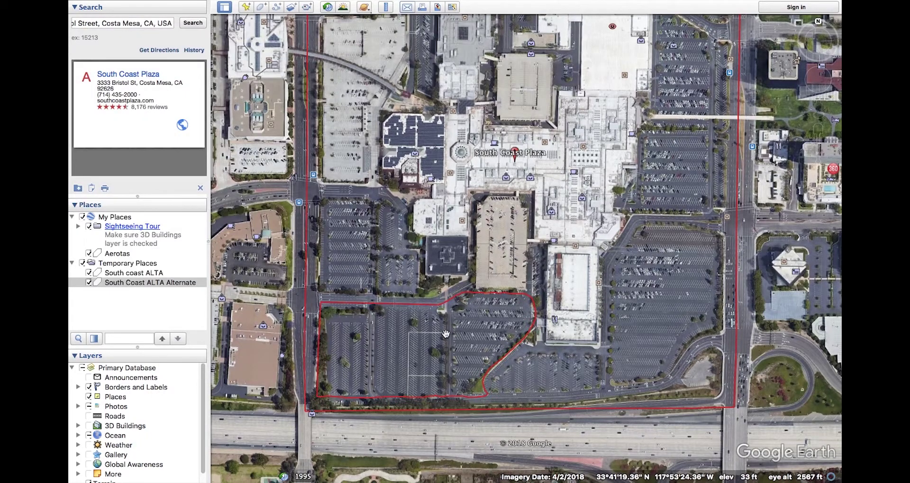
Step: Save the South Coast ALTA Alternate place as a KML file in Downloads
scroll(445, 337, down, 3)
scroll(445, 337, up, 3)
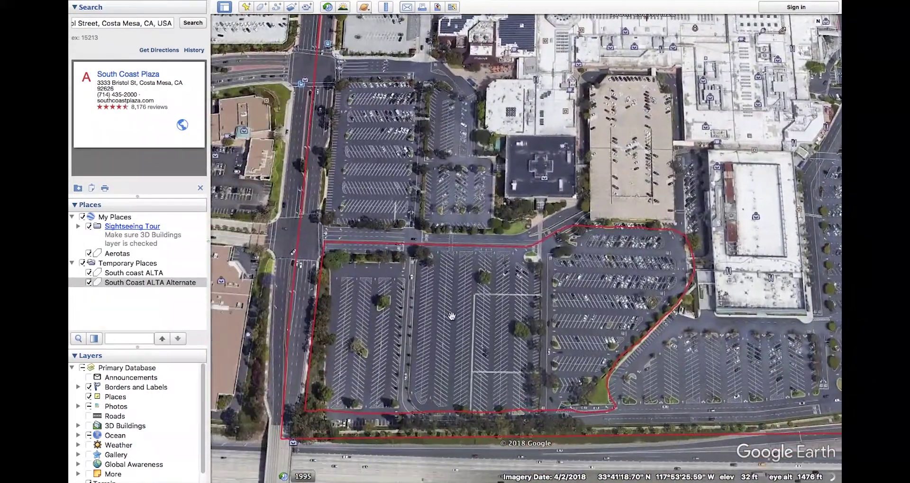
right_click(152, 283)
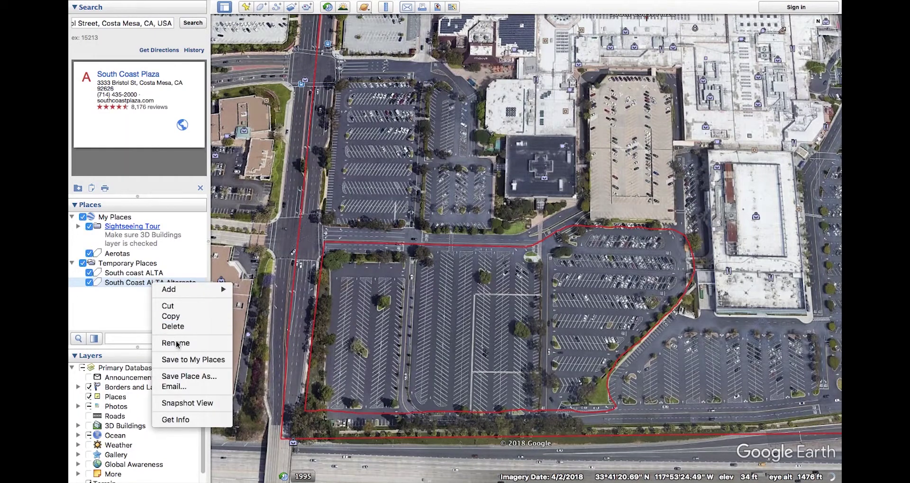
click(189, 377)
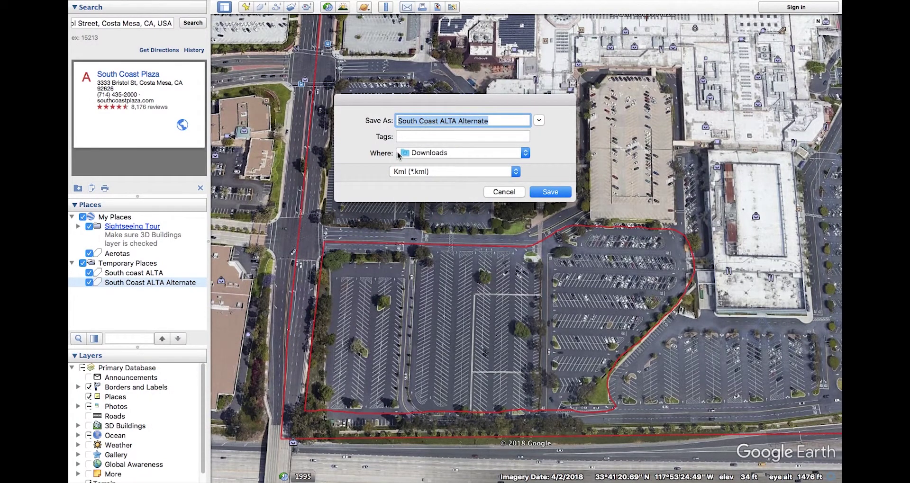
click(551, 192)
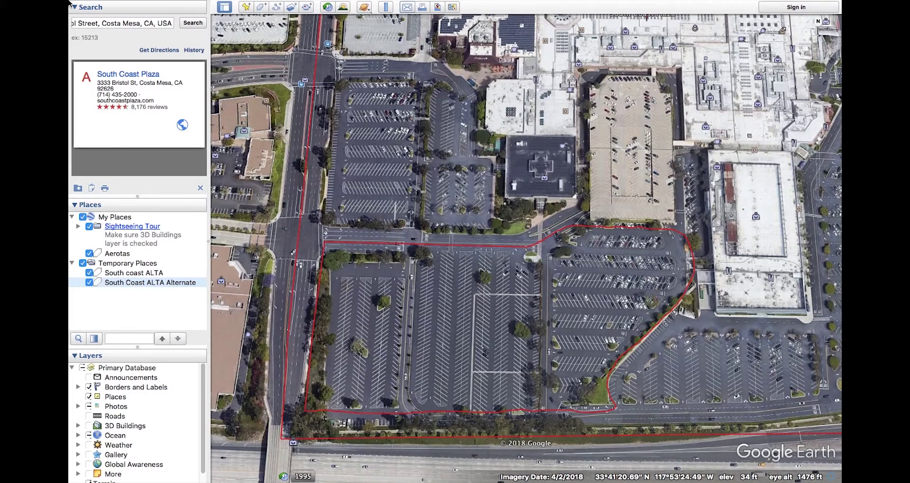
mouse_move(69, 4)
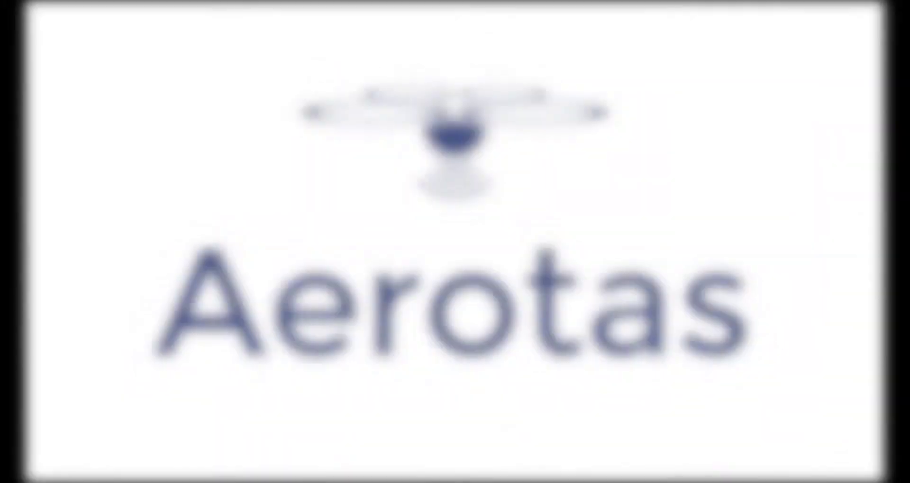